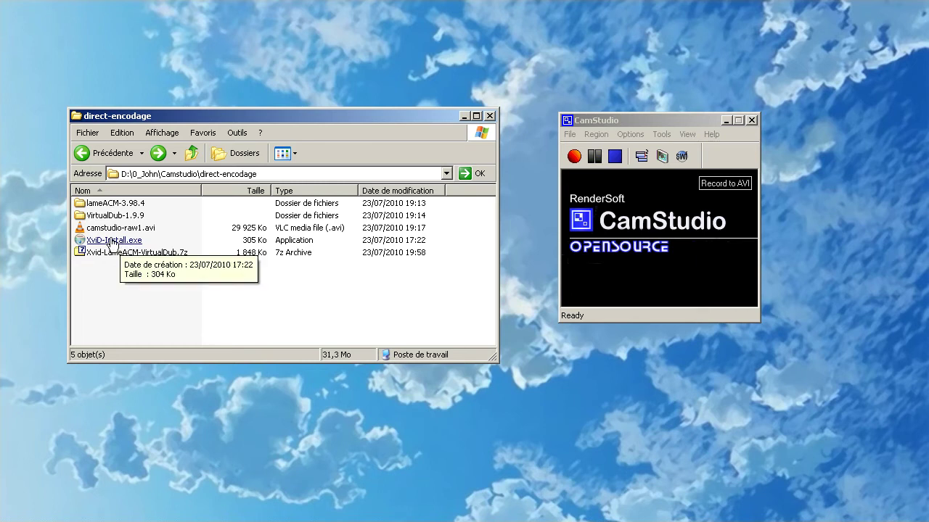
# Choose the Xvid MPEG-4 Codec as the compressor in CamStudio's video options
pyautogui.click(103, 245)
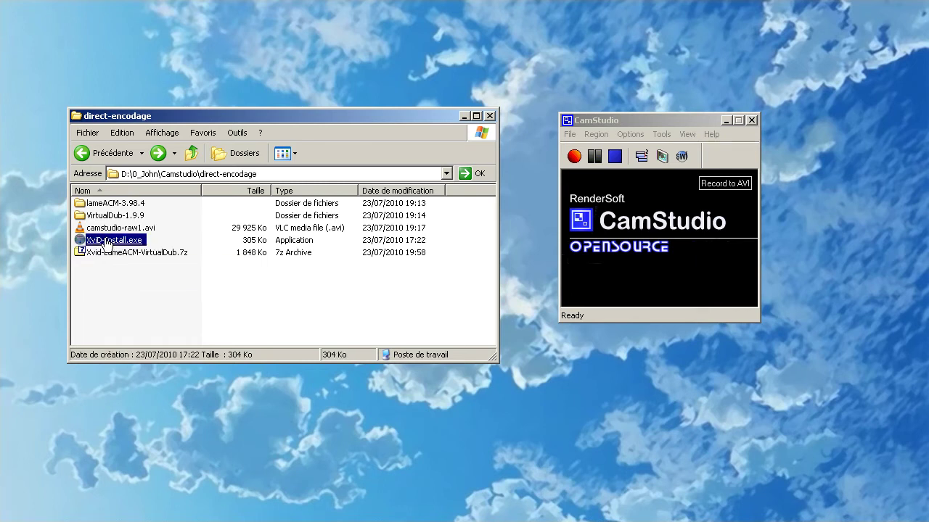
pyautogui.click(630, 135)
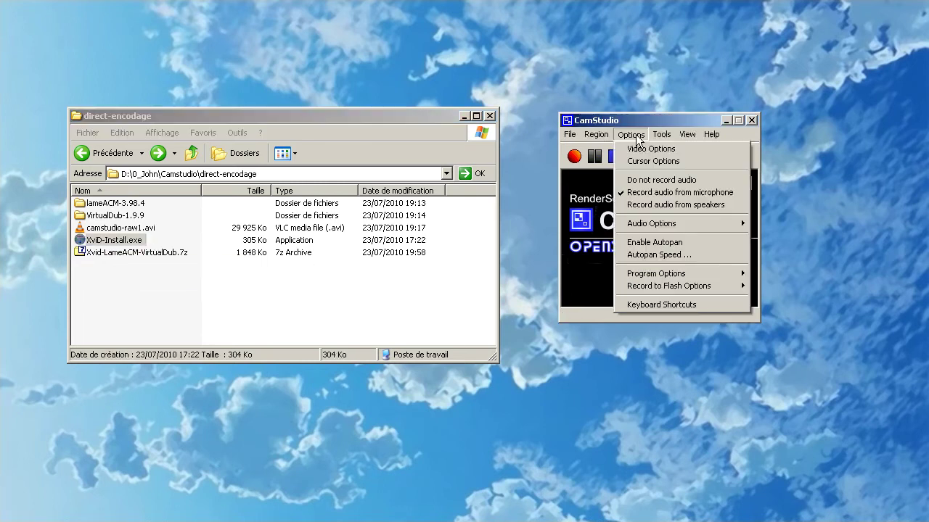
pyautogui.click(701, 148)
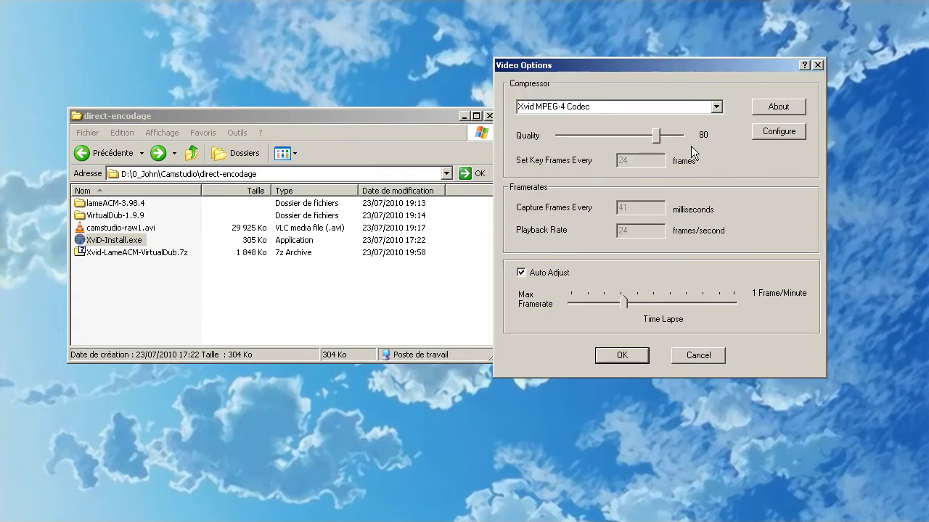
pyautogui.click(700, 109)
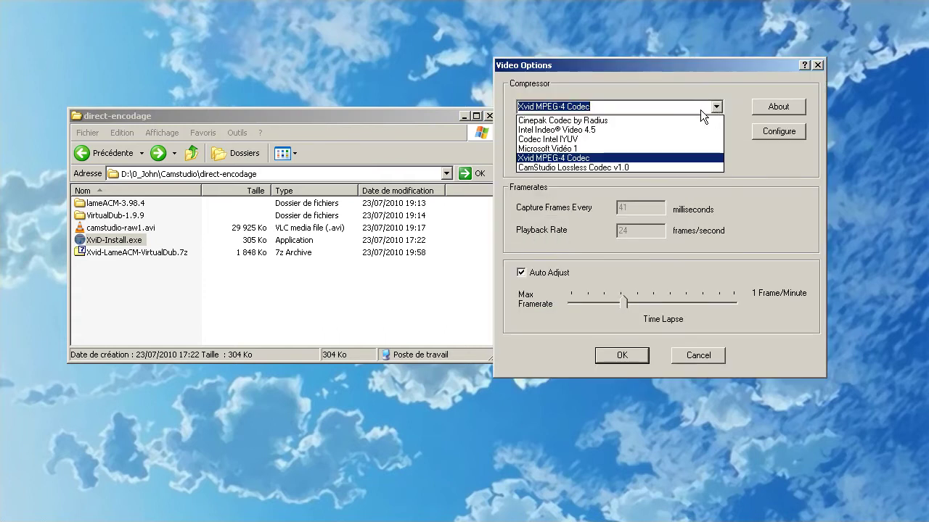
pyautogui.click(580, 158)
# Keep the Xvid codec at a single-pass target bitrate of 10000 kbps and accept the video options
pyautogui.click(777, 131)
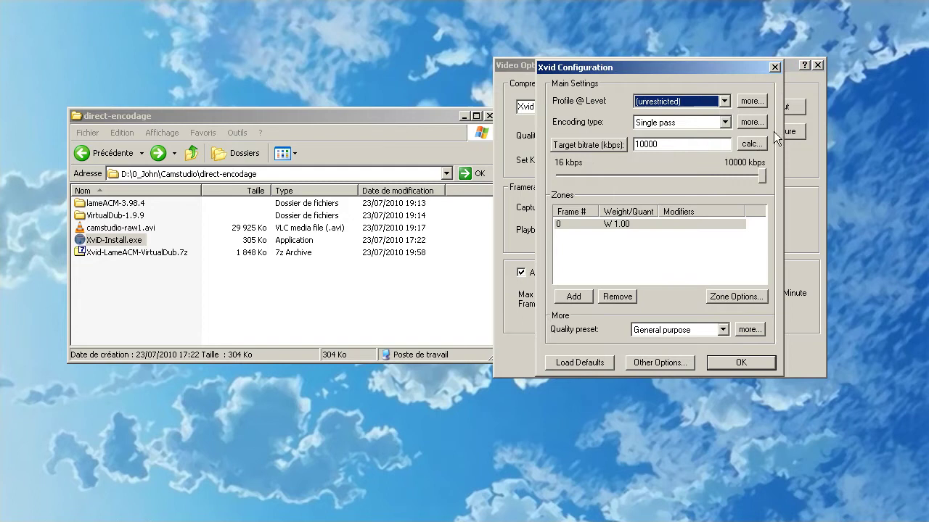
pyautogui.click(605, 145)
pyautogui.click(605, 145)
pyautogui.moveTo(673, 71); pyautogui.dragTo(349, 100)
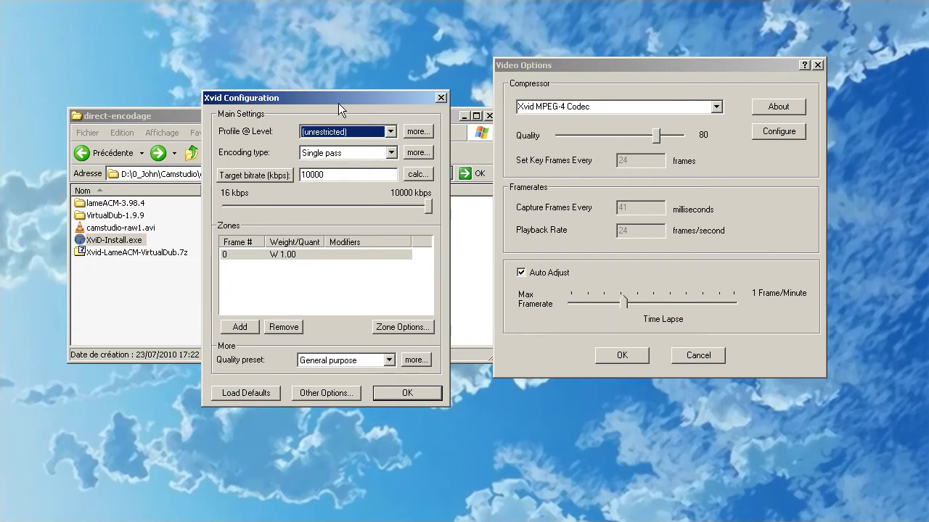
pyautogui.click(407, 389)
pyautogui.moveTo(623, 303); pyautogui.dragTo(628, 303)
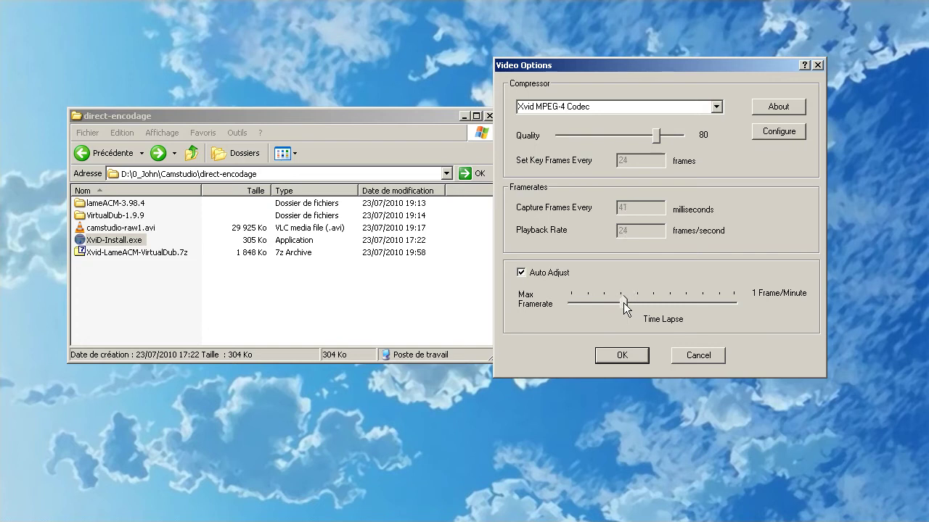
pyautogui.click(623, 355)
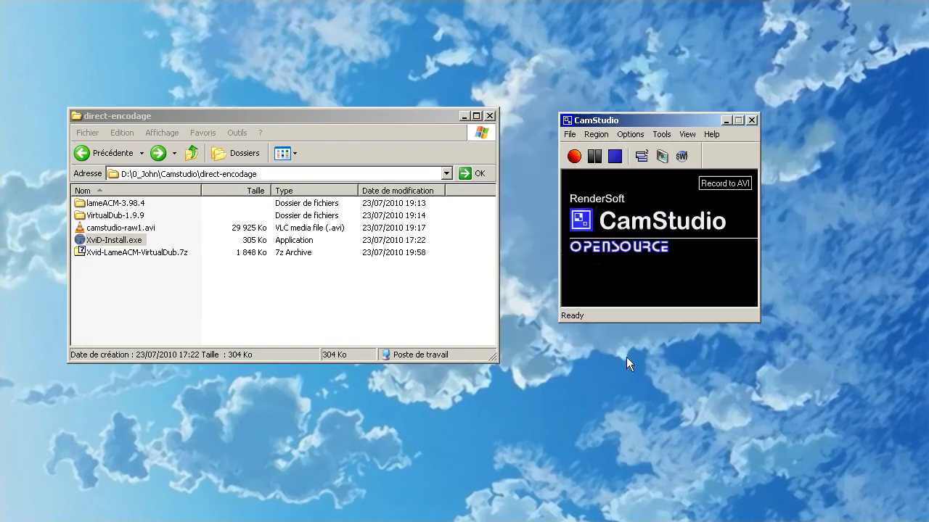
# Set the microphone audio capture device to Realtek HDA Primary input and confirm the audio options
pyautogui.click(630, 135)
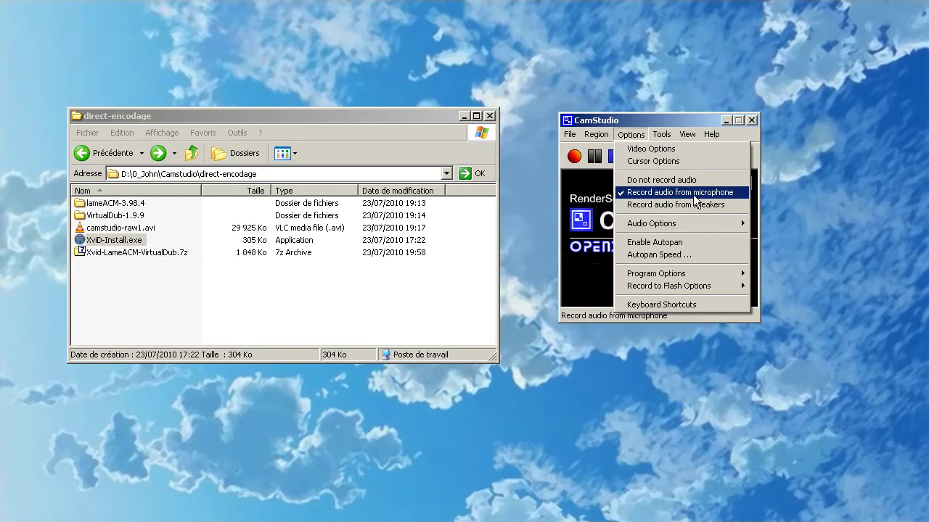
pyautogui.moveTo(719, 228)
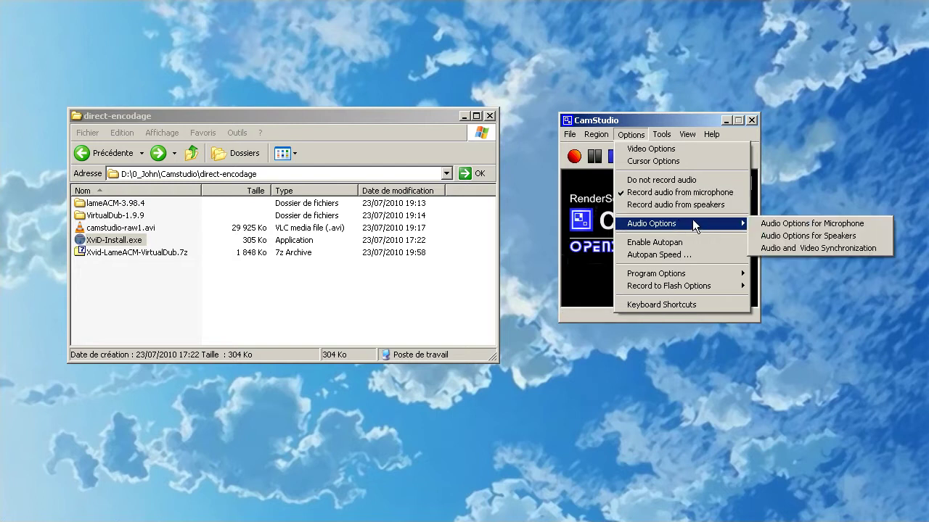
pyautogui.click(876, 222)
pyautogui.click(682, 104)
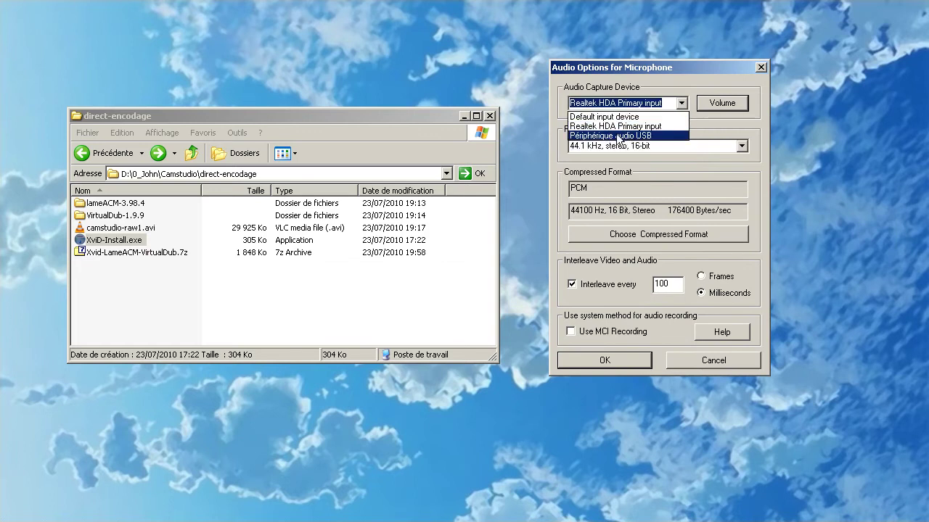
pyautogui.click(658, 125)
pyautogui.click(616, 359)
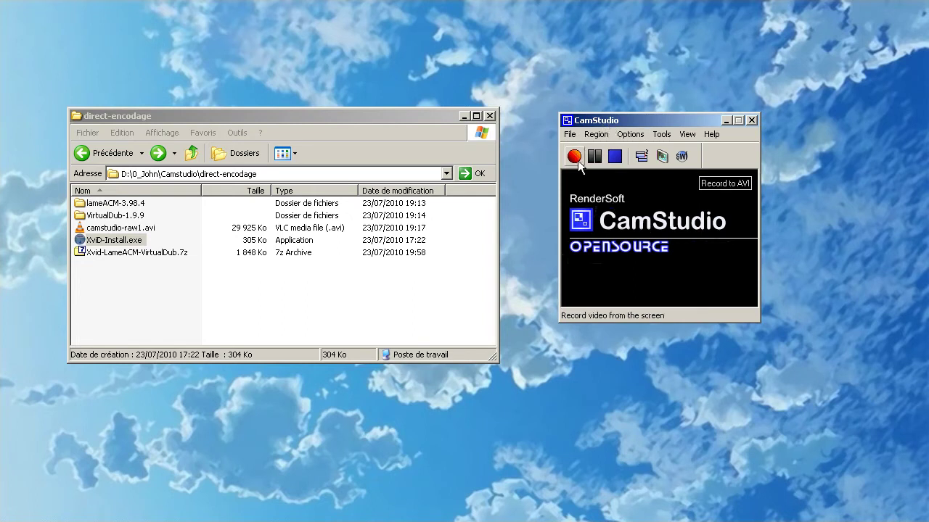
# Launch VirtualDub.exe from the VirtualDub-1.9.9 folder and load camstudio-raw1.avi into it from the direct-encodage folder
pyautogui.click(178, 231)
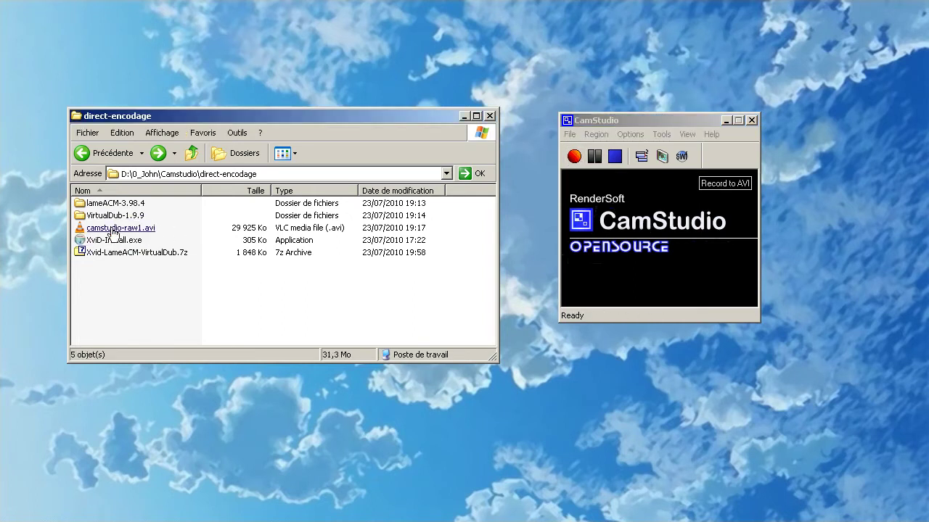
pyautogui.moveTo(124, 230)
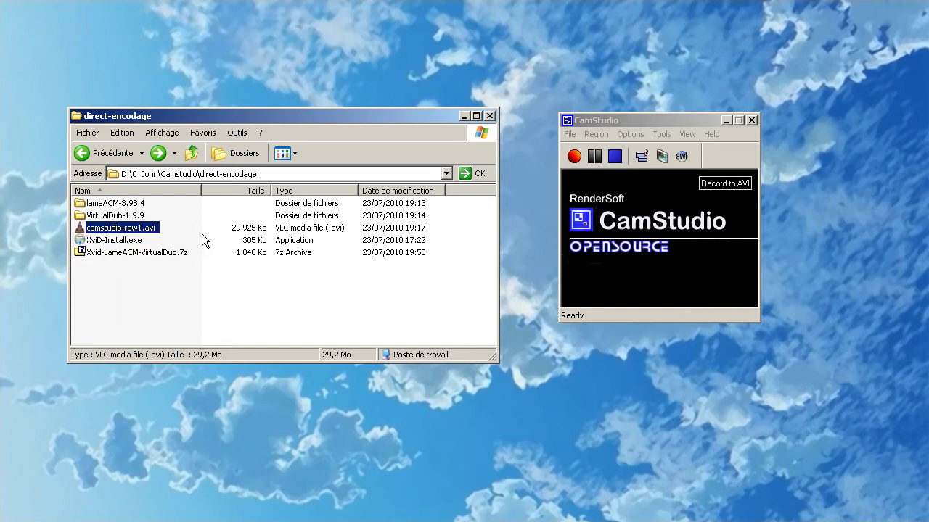
pyautogui.click(119, 216)
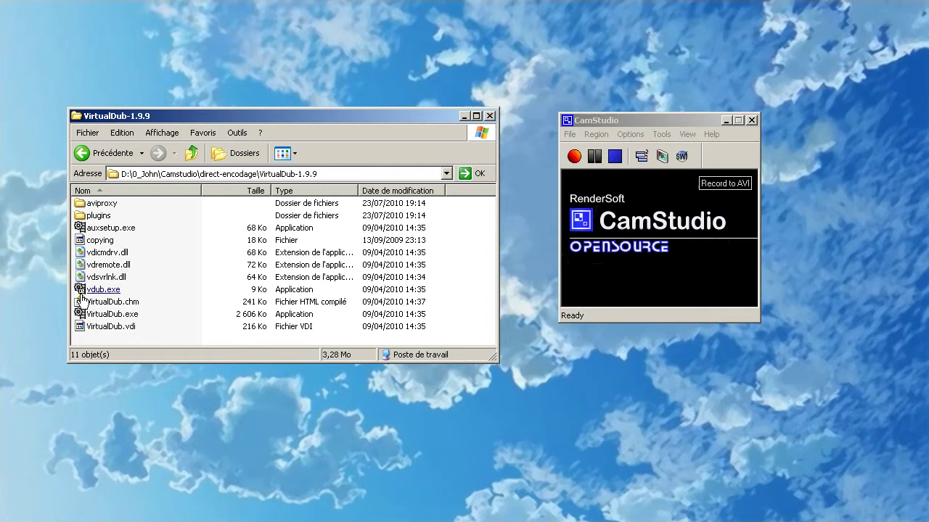
pyautogui.click(113, 314)
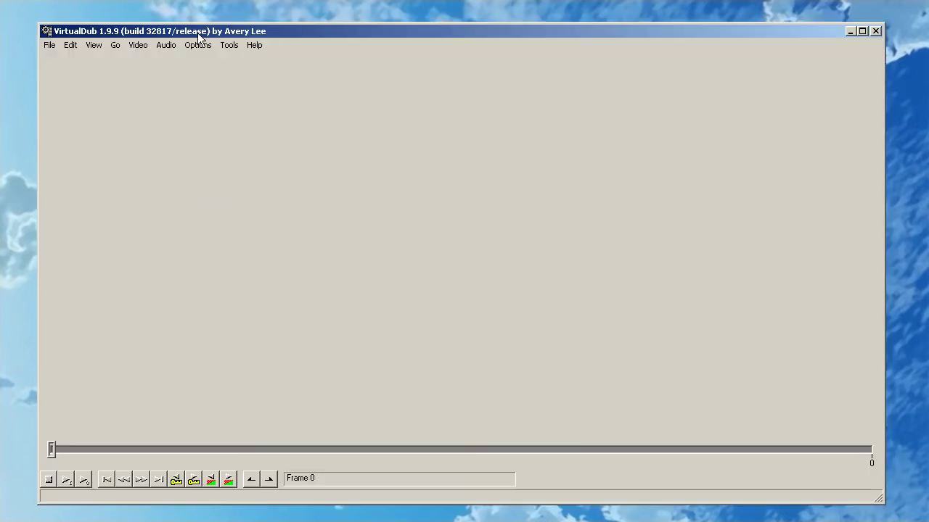
pyautogui.moveTo(199, 36); pyautogui.dragTo(334, 55)
pyautogui.click(112, 152)
pyautogui.moveTo(120, 228); pyautogui.dragTo(564, 251)
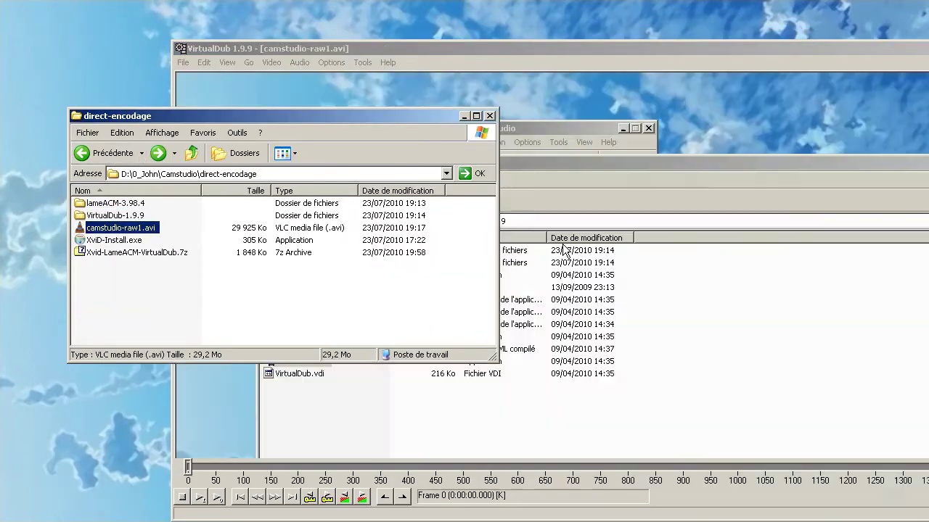
pyautogui.click(509, 49)
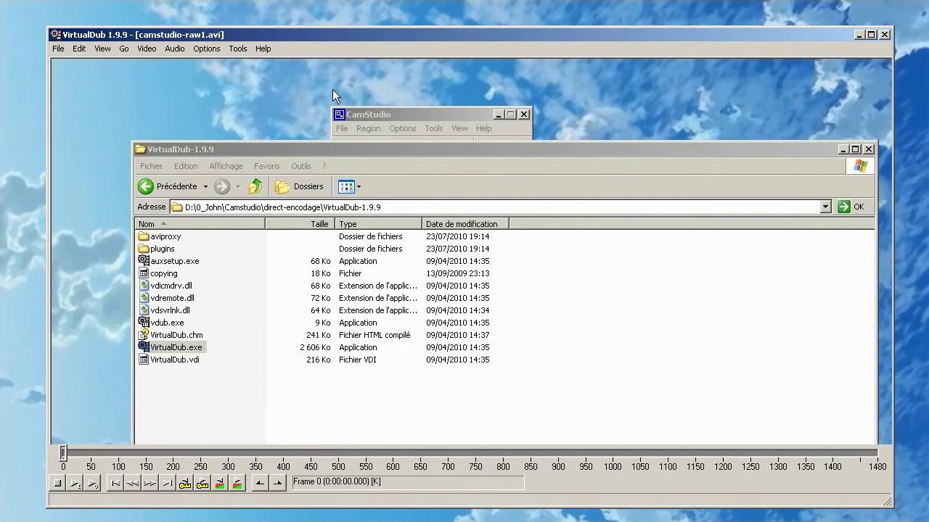
# Check the loaded video's file information for its video and audio stream lengths and compression
pyautogui.click(58, 49)
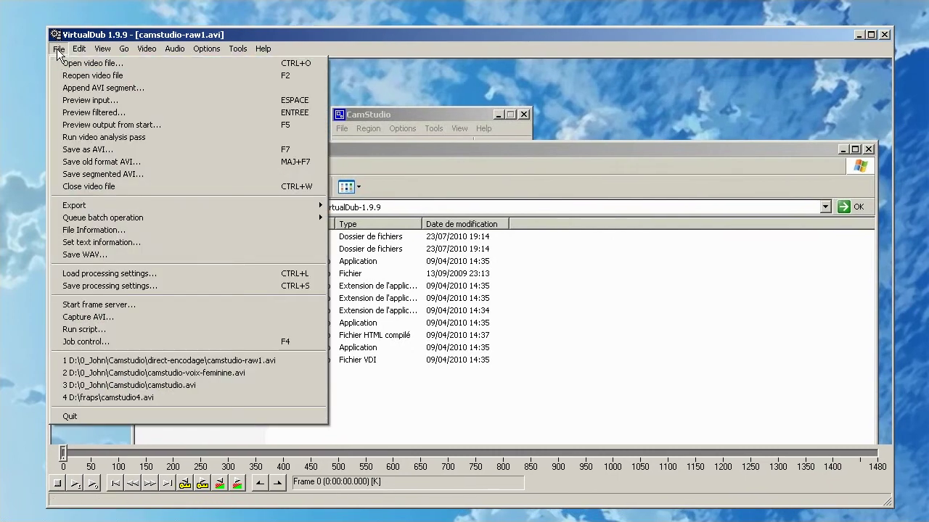
pyautogui.click(138, 230)
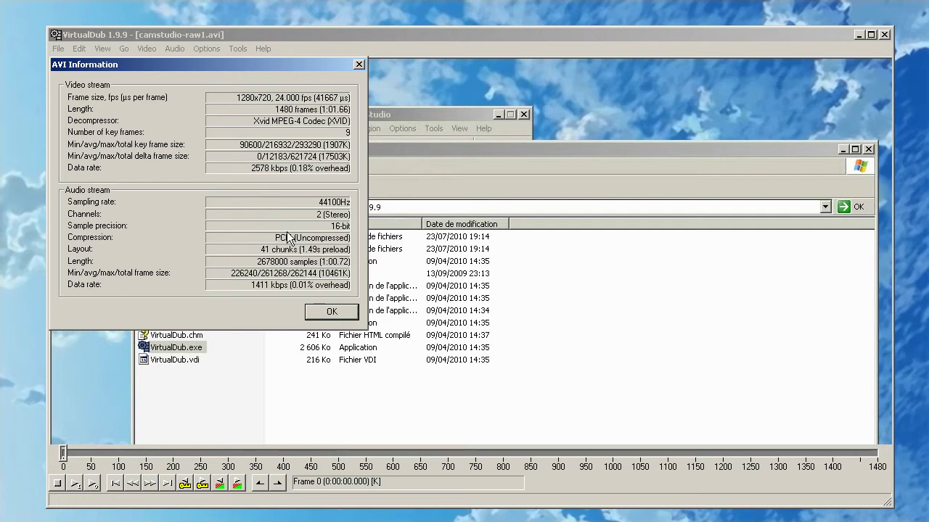
pyautogui.click(330, 312)
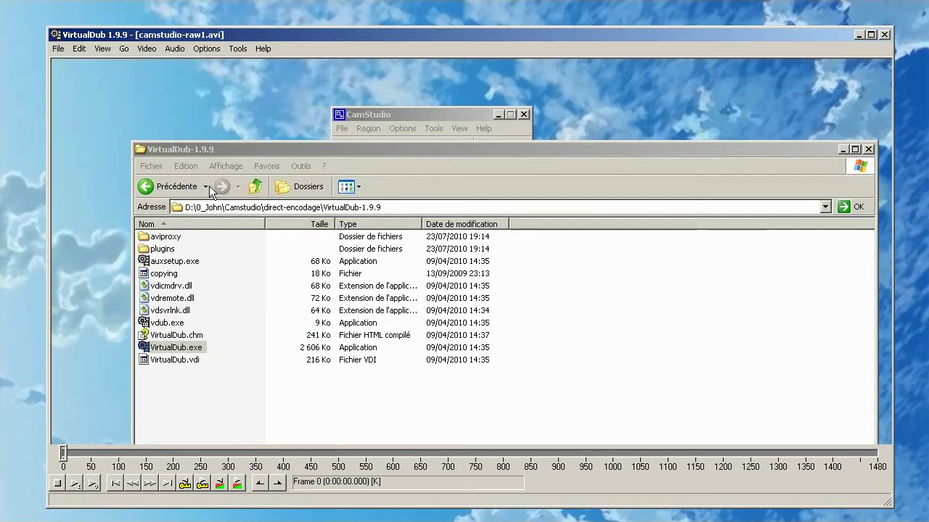
# Adjust the source frame rate so video and audio durations match, and set video processing to Direct stream copy
pyautogui.click(146, 48)
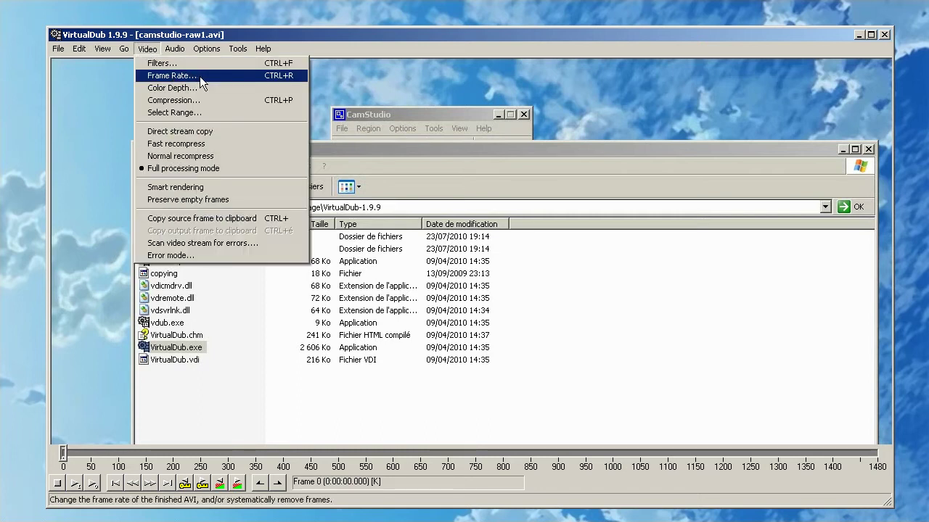
pyautogui.click(224, 75)
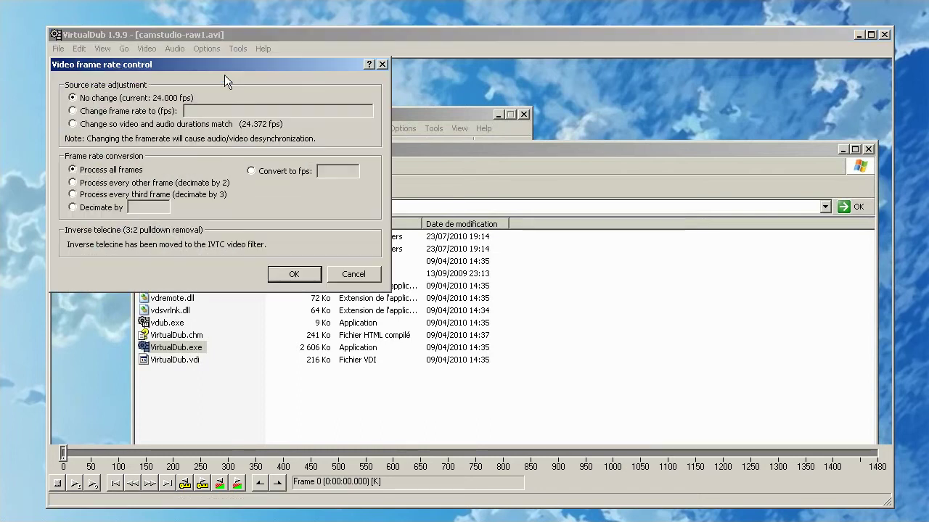
pyautogui.click(74, 125)
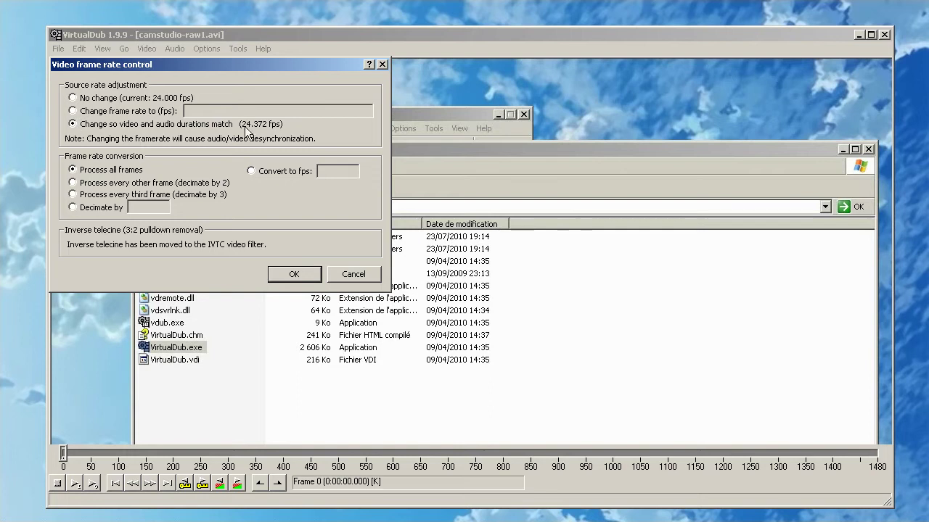
pyautogui.click(298, 276)
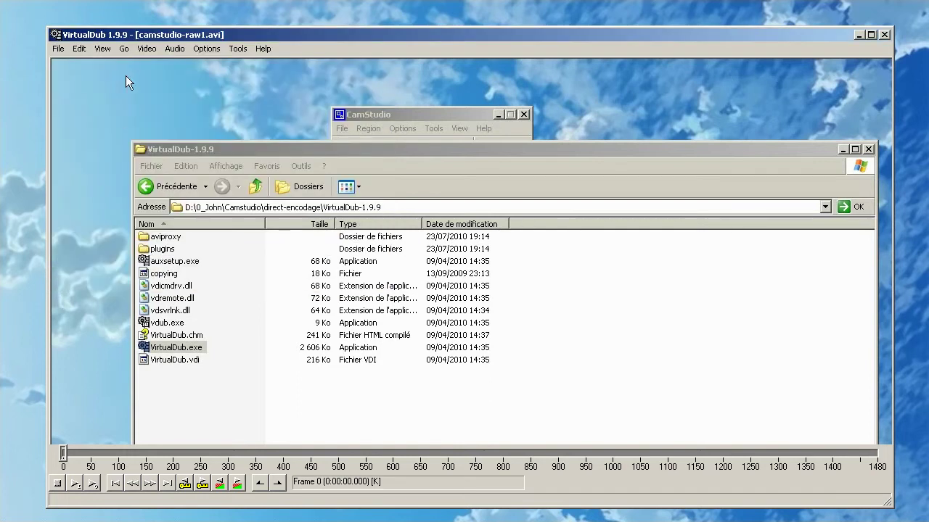
pyautogui.click(146, 49)
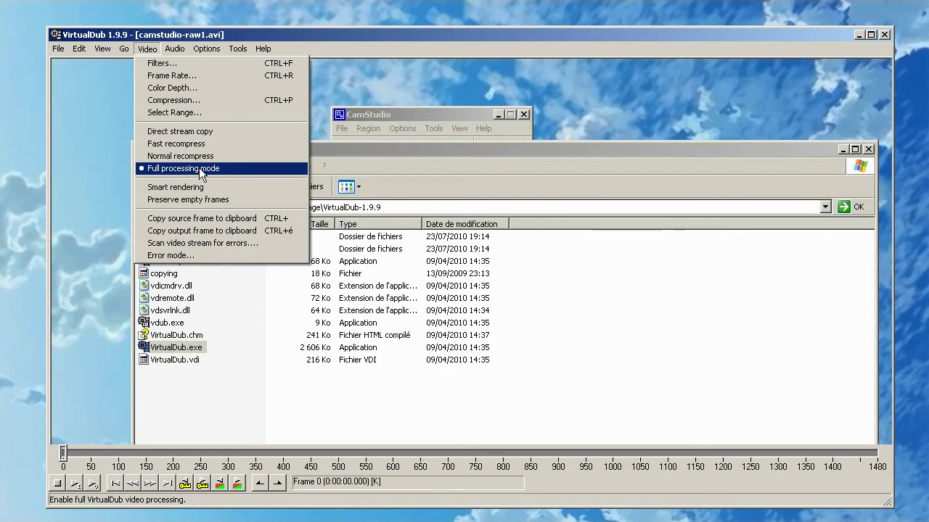
pyautogui.click(182, 131)
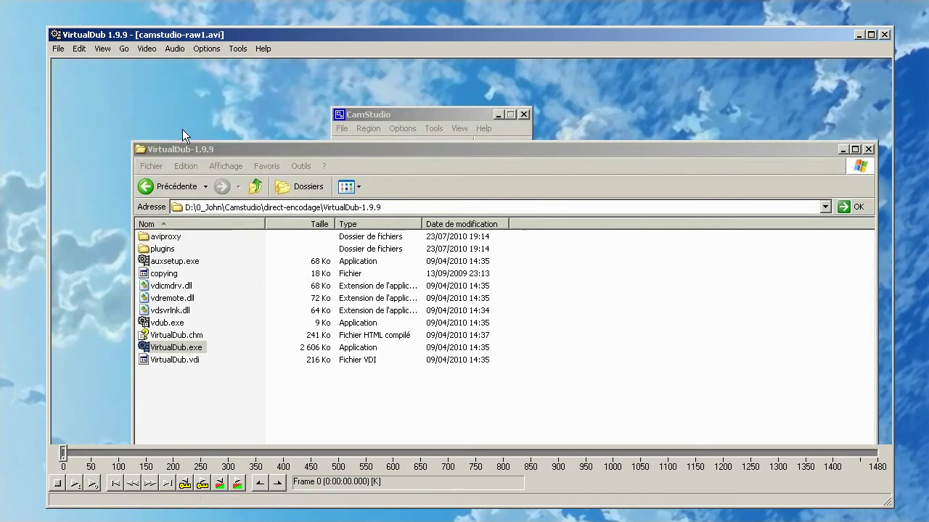
# Look in the lameACM-3.98.4 folder for LameACM.inf and view its install option, then return to the direct-encodage folder
pyautogui.click(179, 48)
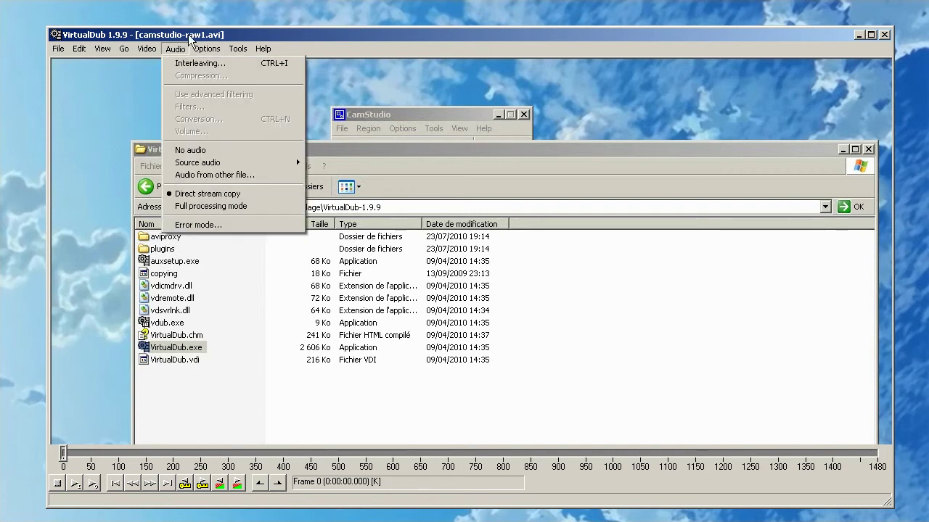
pyautogui.click(172, 33)
pyautogui.moveTo(98, 33); pyautogui.dragTo(294, 29)
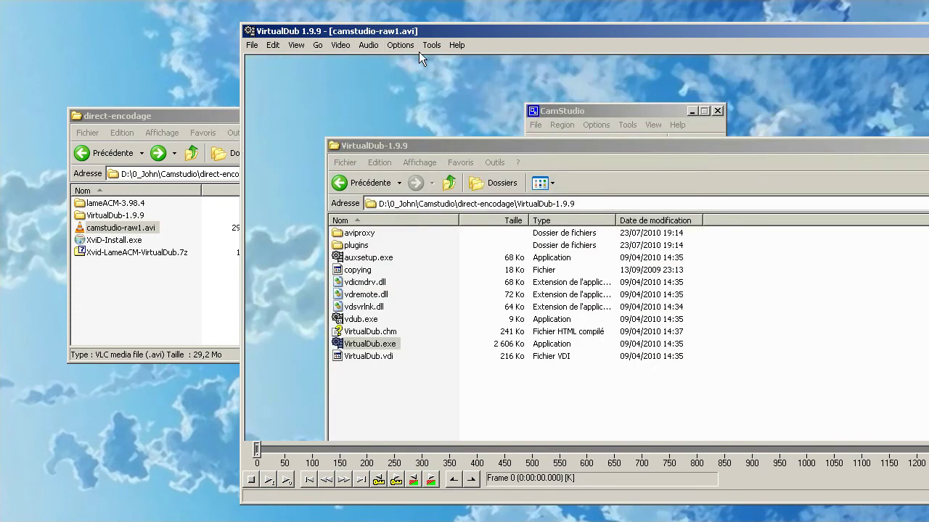
pyautogui.click(179, 205)
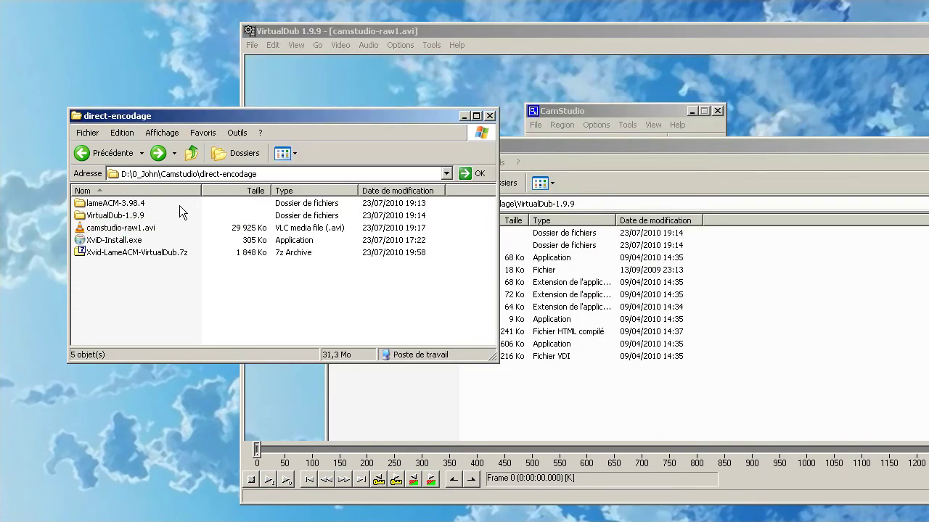
pyautogui.doubleClick(121, 206)
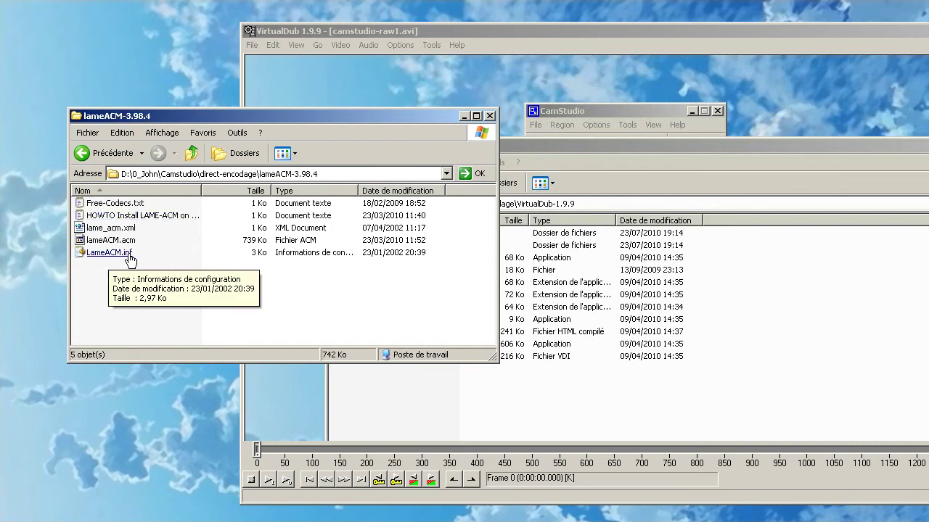
pyautogui.click(106, 260)
pyautogui.rightClick(104, 256)
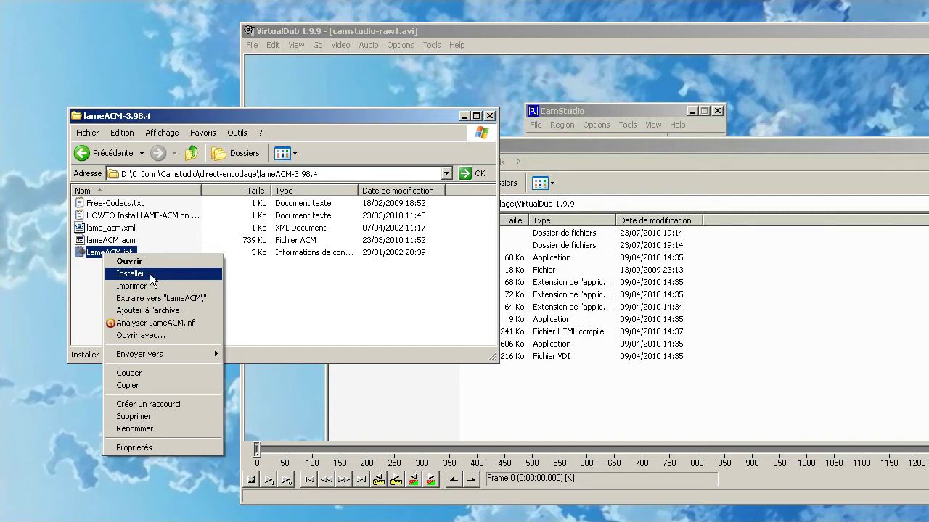
pyautogui.click(109, 154)
# Switch VirtualDub's audio processing to Full processing mode
pyautogui.click(421, 31)
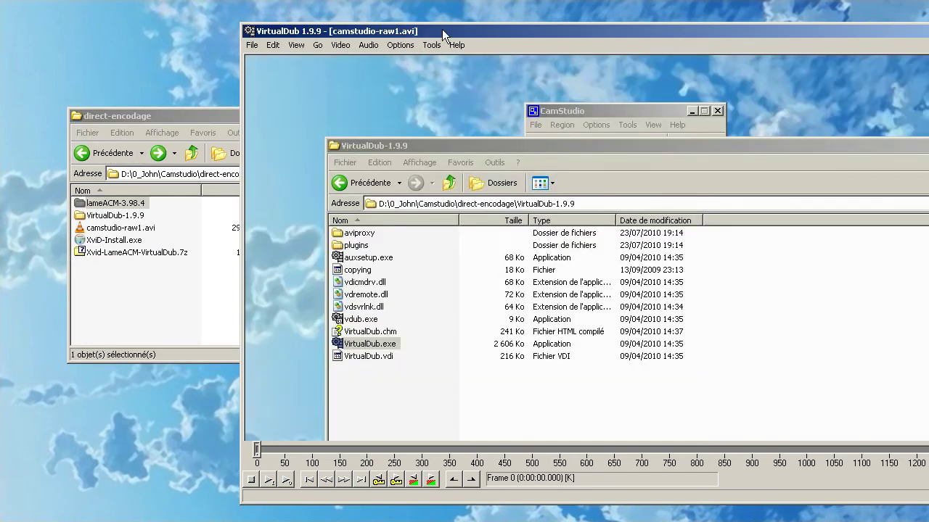
pyautogui.click(368, 45)
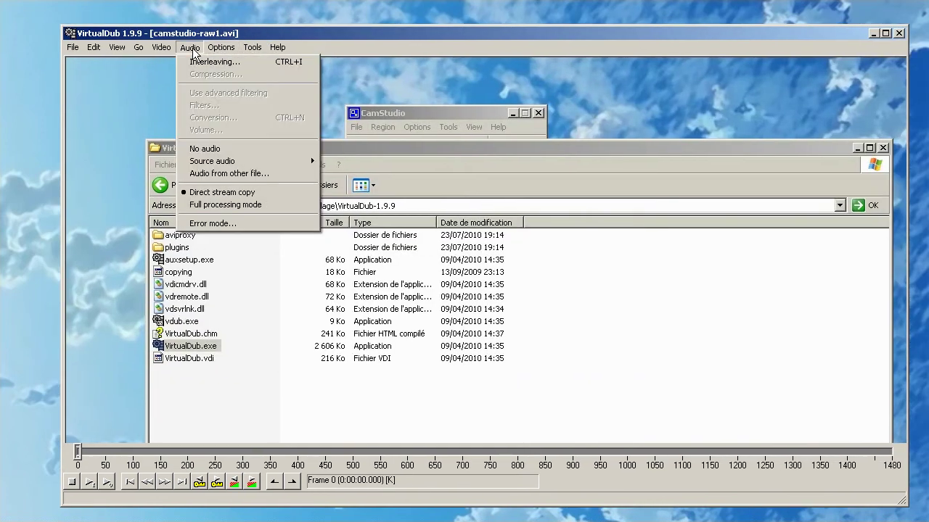
pyautogui.click(251, 206)
pyautogui.click(192, 48)
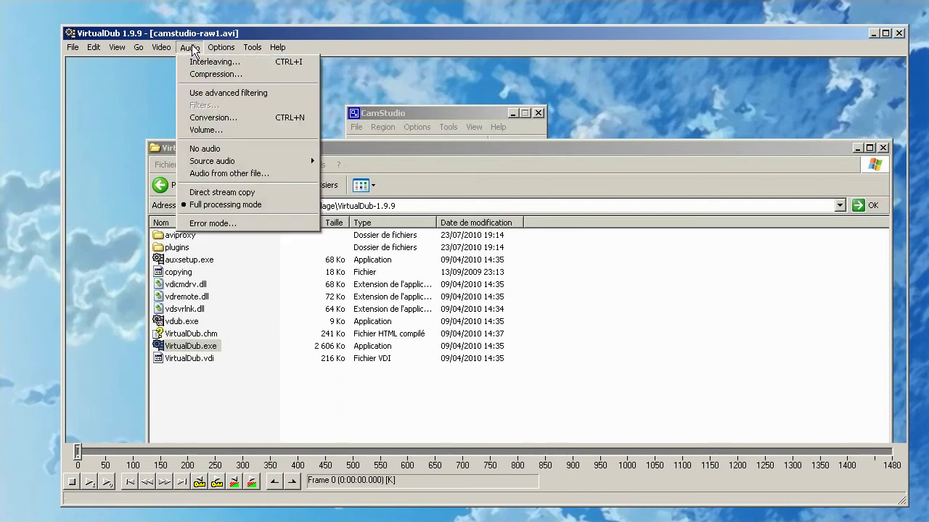
# Convert the audio channels to Mono, keeping the sampling rate and precision at No change
pyautogui.click(223, 117)
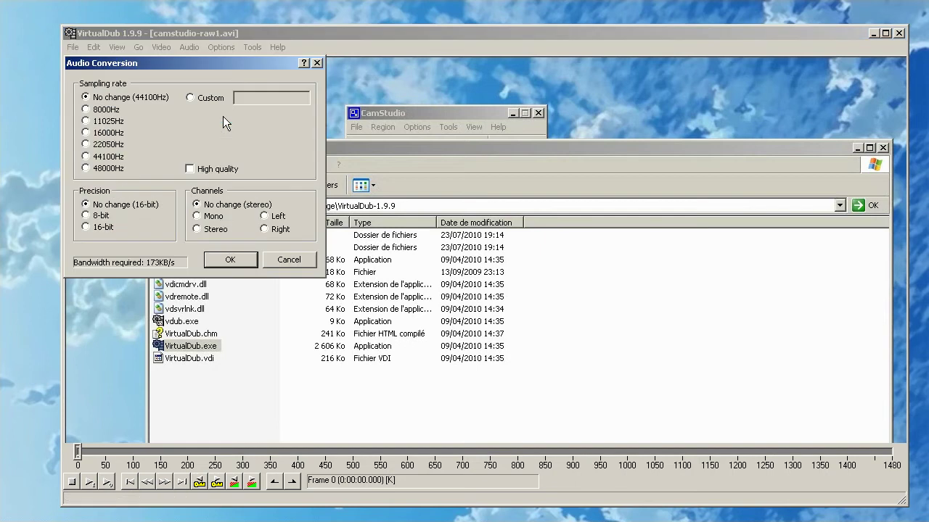
pyautogui.click(210, 217)
pyautogui.click(234, 259)
# Set the audio compression to Lame MP3 at 44100 Hz, 128 kbps CBR, Mono
pyautogui.click(190, 47)
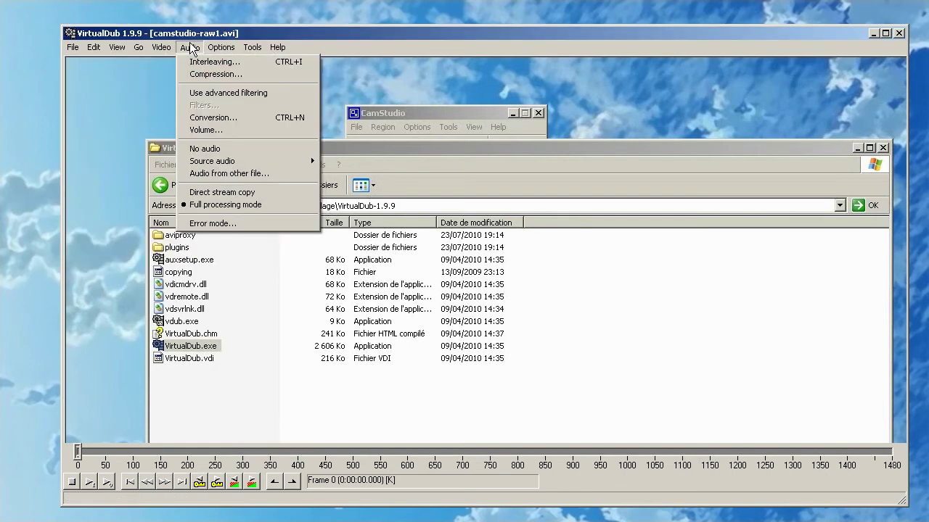
pyautogui.click(221, 74)
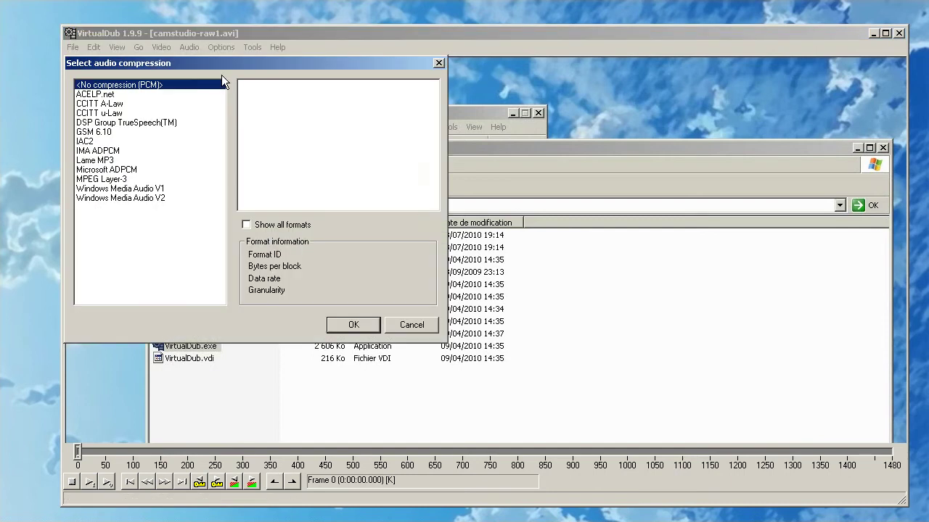
pyautogui.click(103, 161)
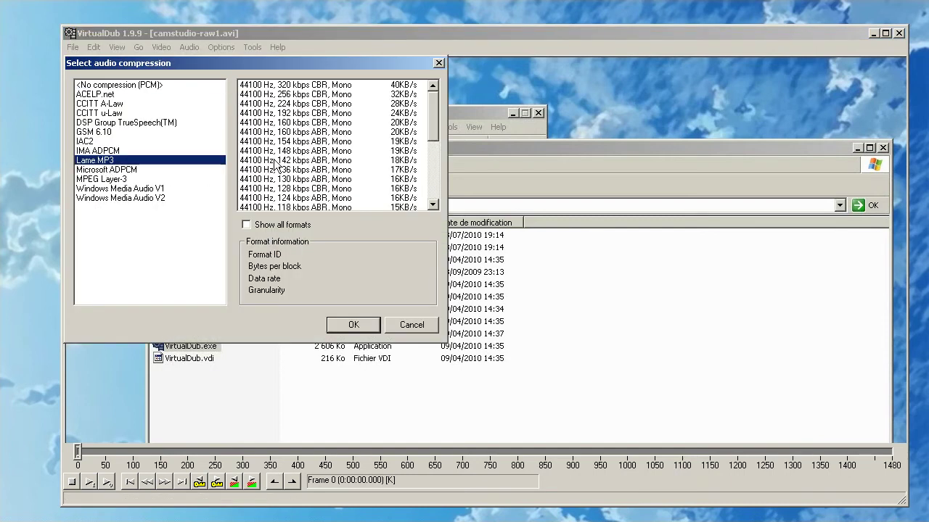
pyautogui.click(300, 188)
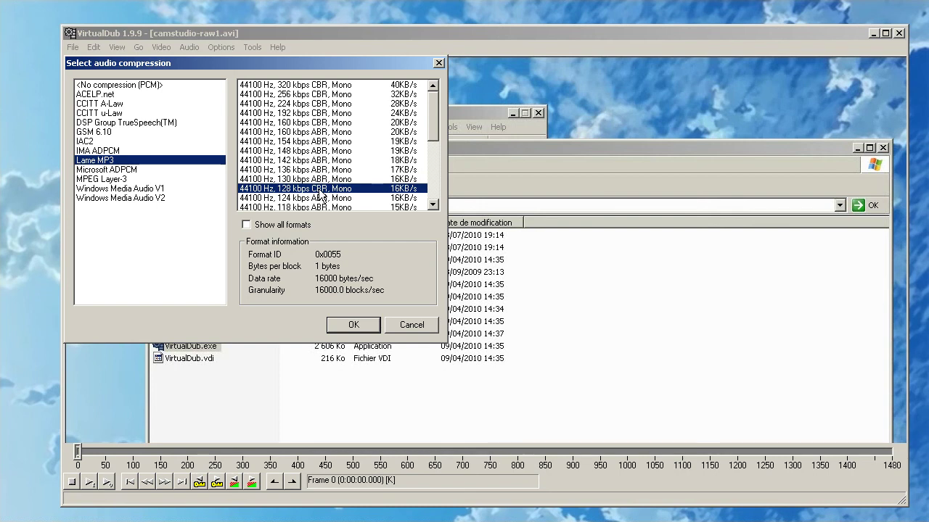
pyautogui.click(354, 325)
# Enable volume adjustment of the audio channels and raise it to about +5.6 dB (190.5%)
pyautogui.click(187, 47)
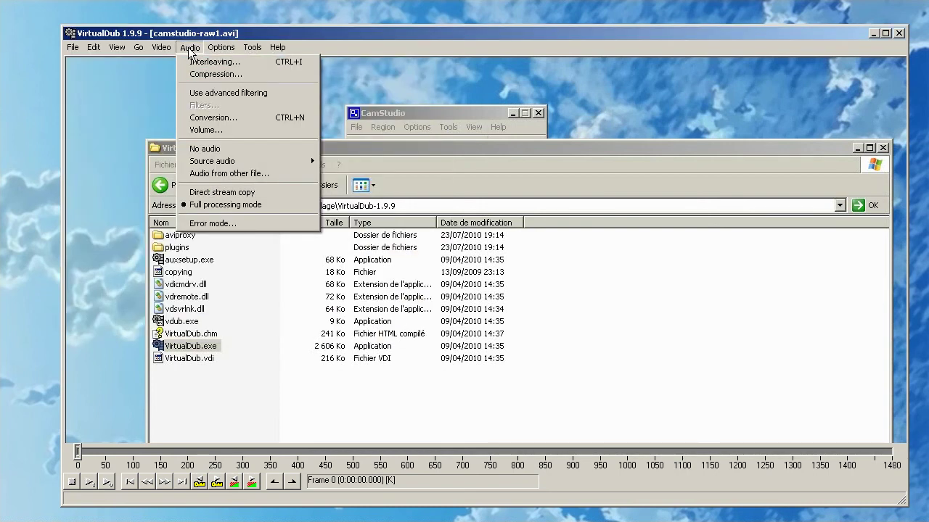
pyautogui.click(217, 132)
pyautogui.click(115, 84)
pyautogui.moveTo(175, 104); pyautogui.dragTo(190, 104)
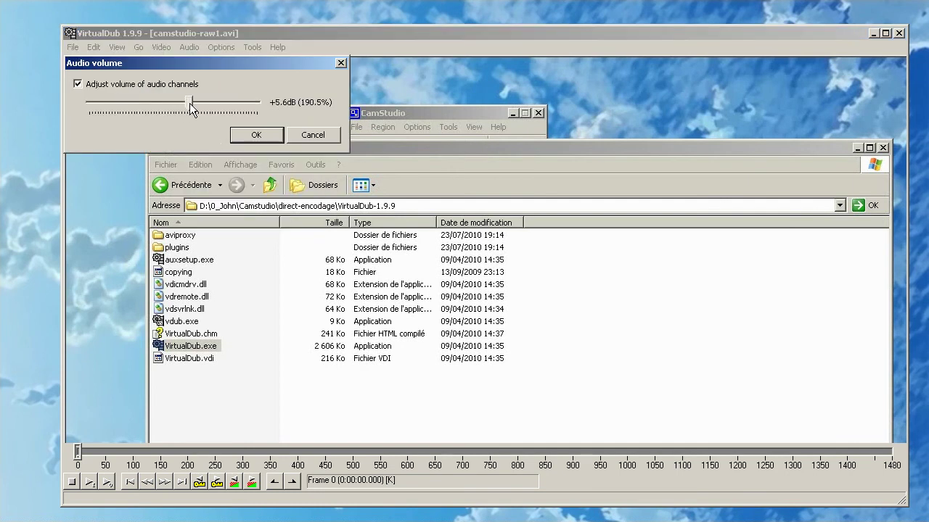
pyautogui.click(260, 134)
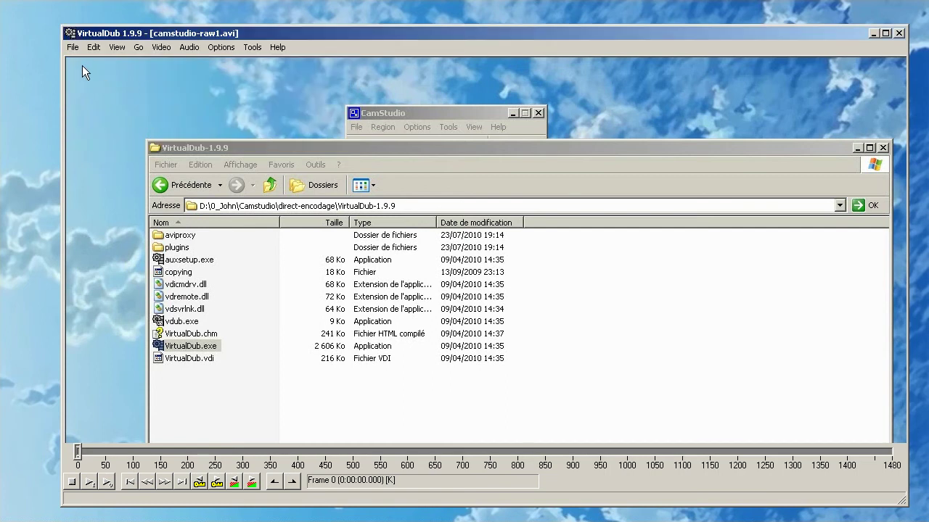
# Save the processed video as camstudio-2.avi in the direct-encodage folder
pyautogui.click(75, 48)
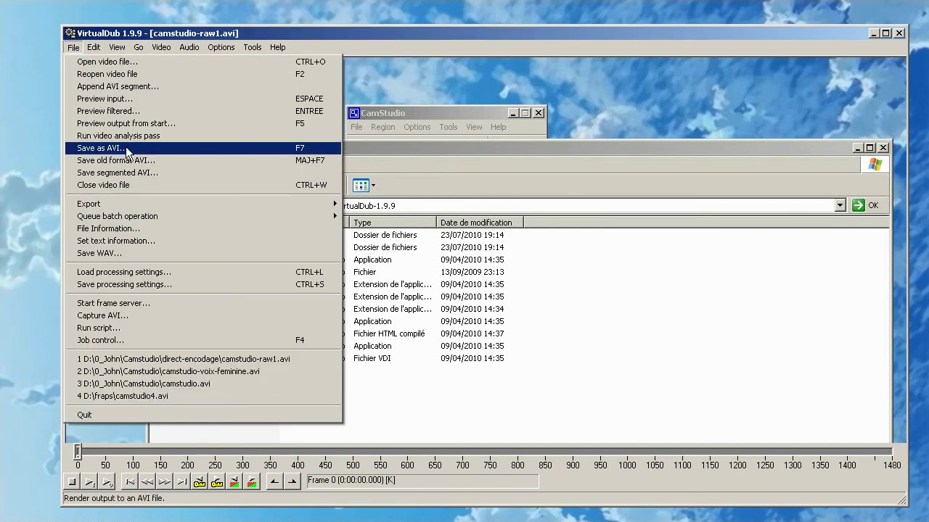
pyautogui.click(305, 150)
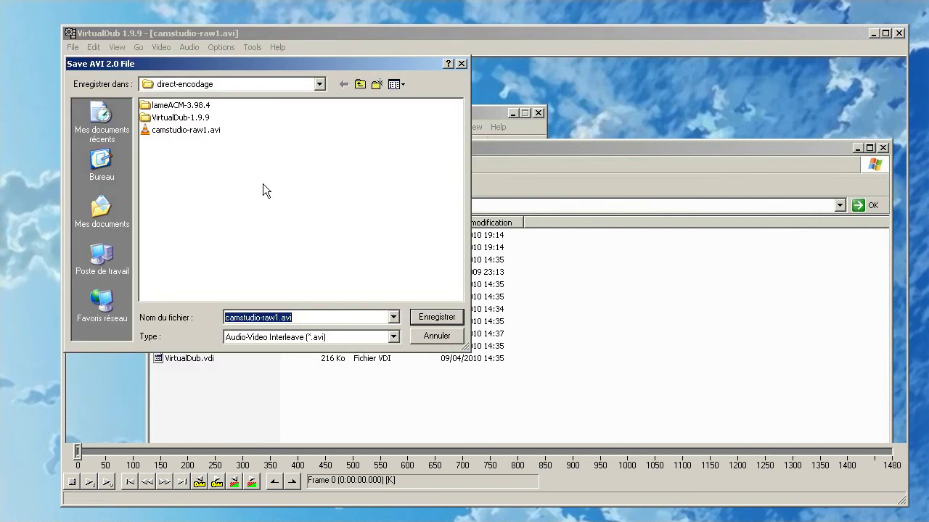
pyautogui.click(288, 317)
pyautogui.moveTo(262, 317); pyautogui.dragTo(320, 317)
pyautogui.write('2')
pyautogui.press('Return')
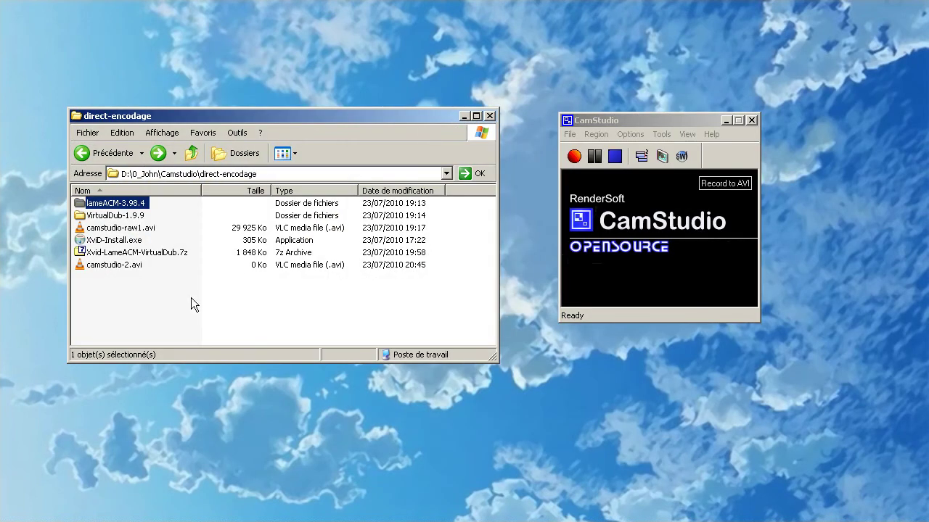
# Compare the file sizes of camstudio-2.avi and camstudio-raw1.avi in the direct-encodage folder
pyautogui.click(191, 298)
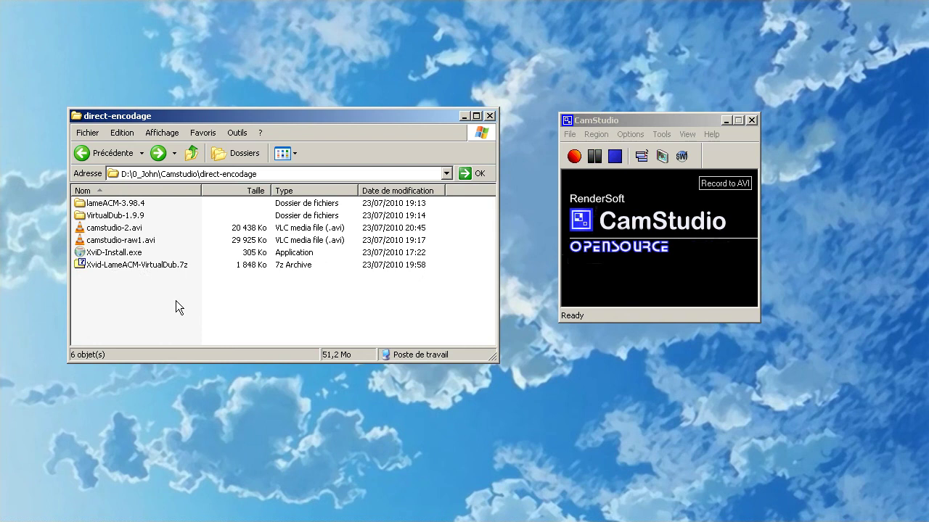
pyautogui.moveTo(125, 231)
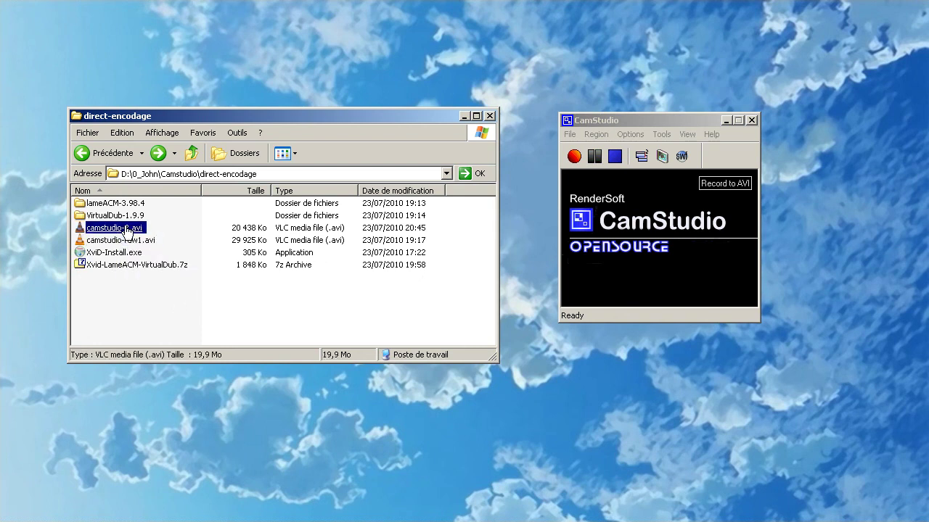
pyautogui.moveTo(162, 241)
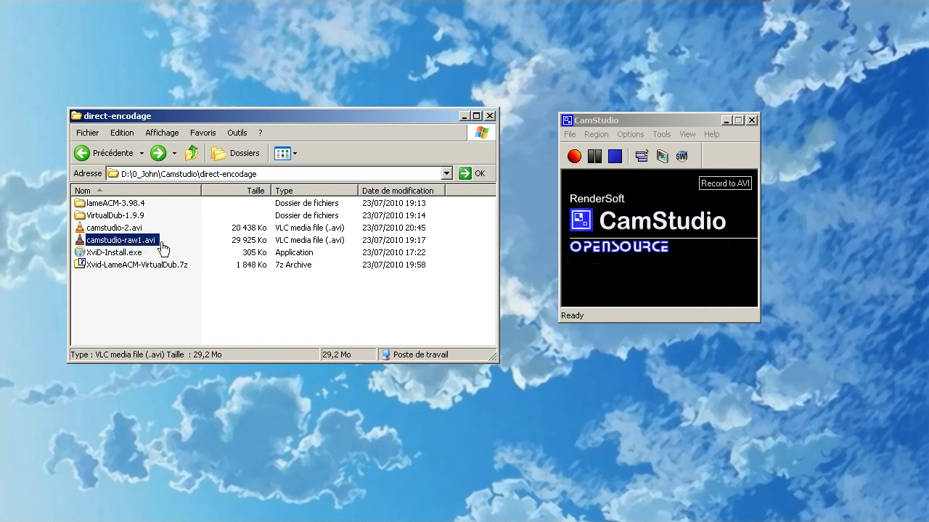
# Look at the Xvid-LameACM-VirtualDub.7z archive and select XviD-Install.exe together with the lameACM-3.98.4 and VirtualDub-1.9.9 folders
pyautogui.moveTo(112, 272)
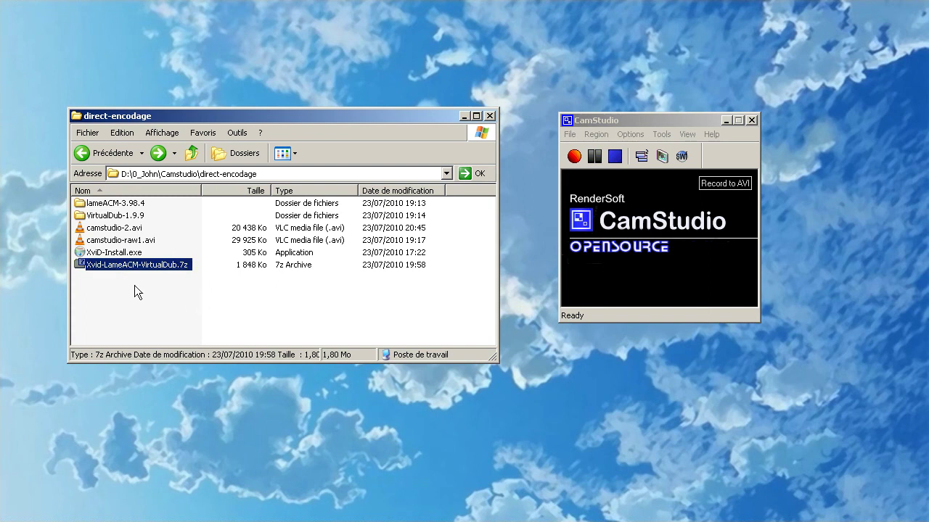
pyautogui.click(128, 278)
pyautogui.moveTo(131, 271)
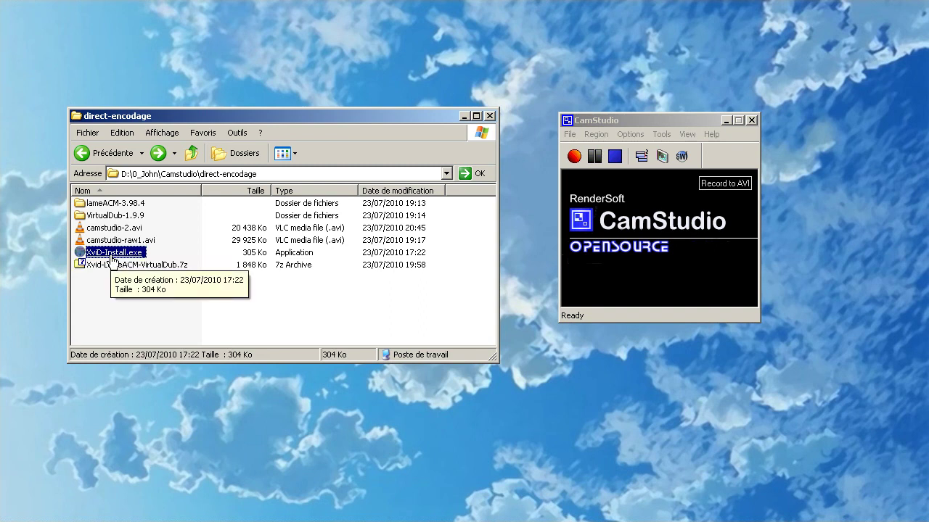
pyautogui.keyDown('ctrl'); pyautogui.click(114, 203); pyautogui.keyUp('ctrl')
pyautogui.keyDown('ctrl'); pyautogui.click(116, 215); pyautogui.keyUp('ctrl')
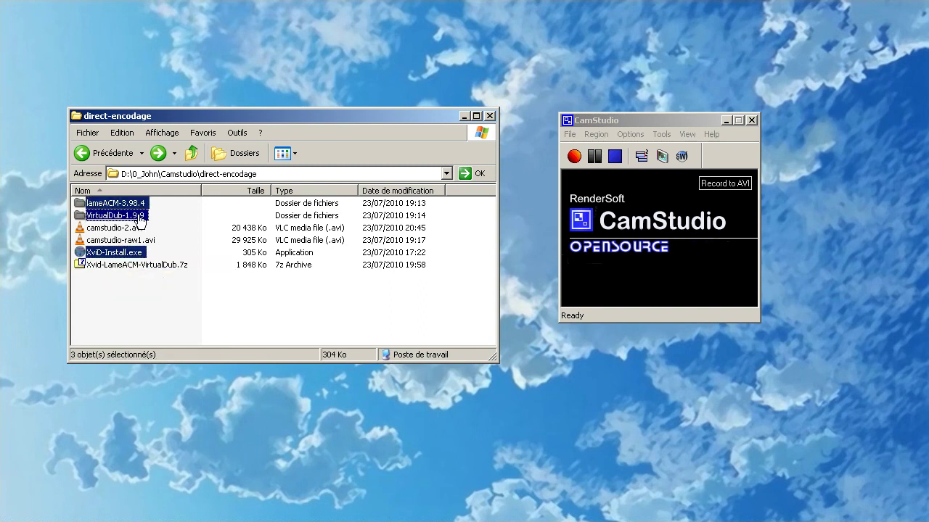